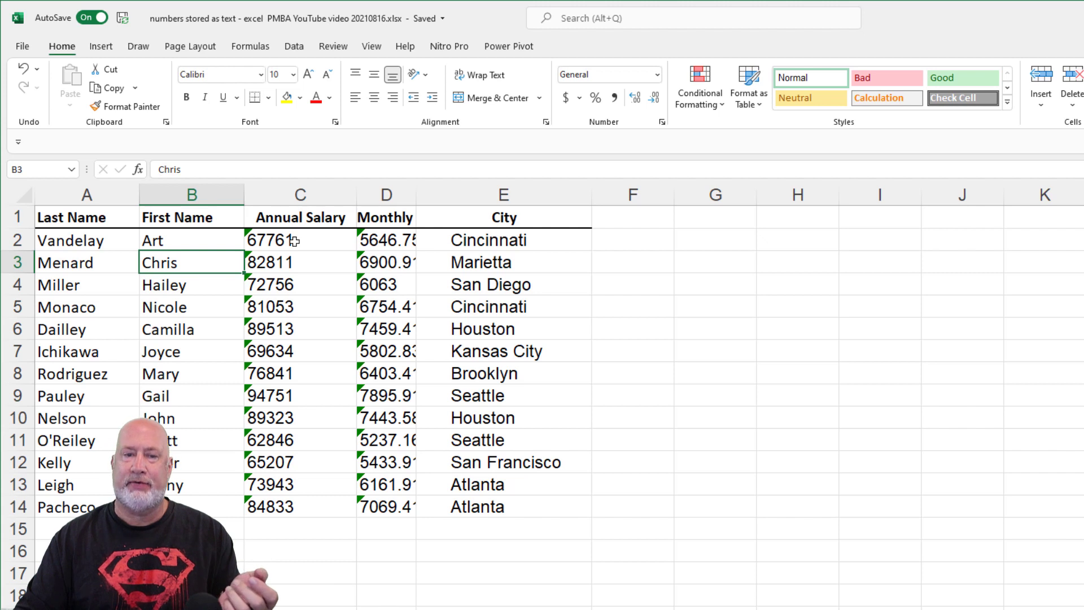
Step: Convert the Annual Salary and Monthly values to numbers using the error-check options
drag(294, 241, 364, 509)
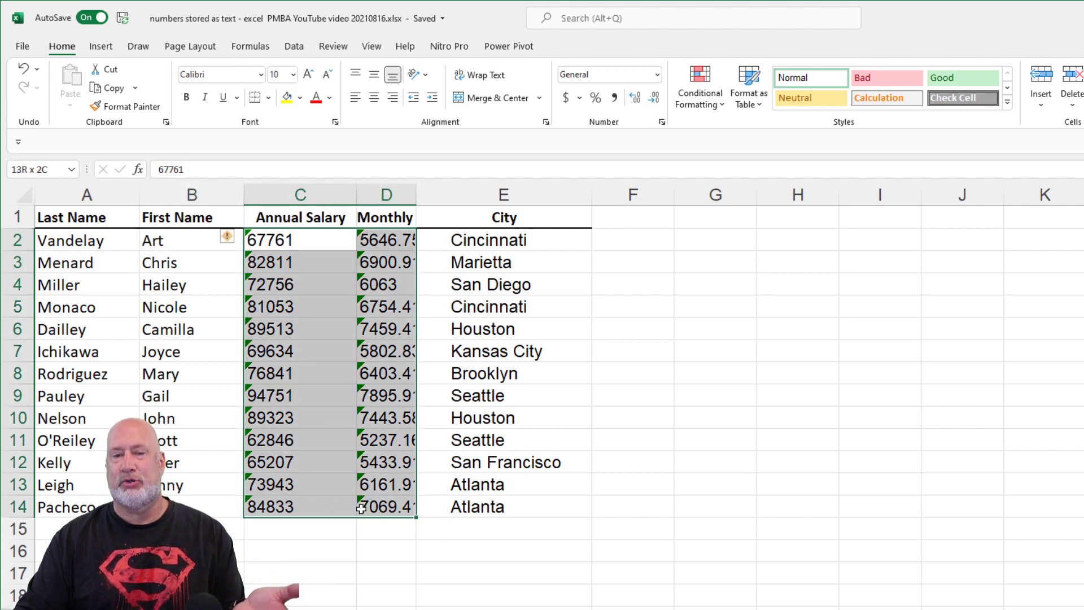
click(238, 240)
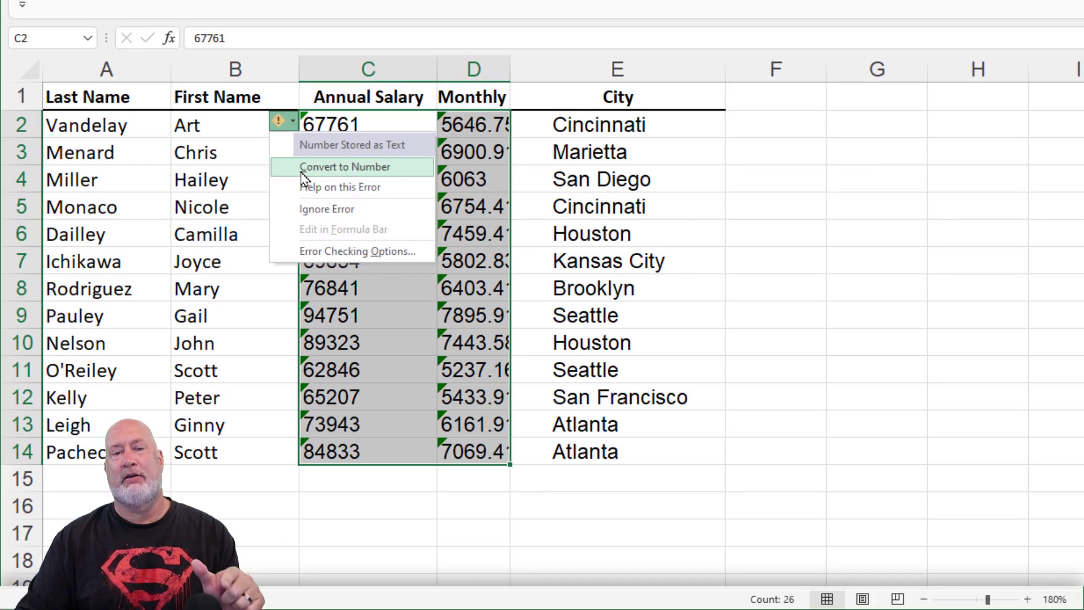
click(302, 170)
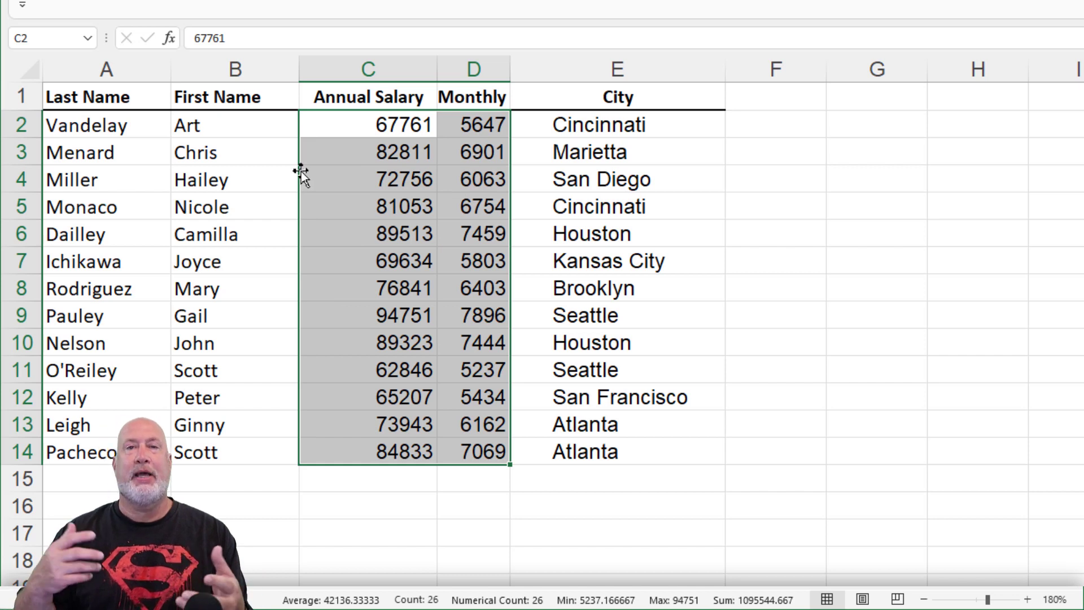
Step: Enter a =VALUE formula in helper cell F2 that references Annual Salary cell C2
click(388, 148)
drag(390, 126, 425, 445)
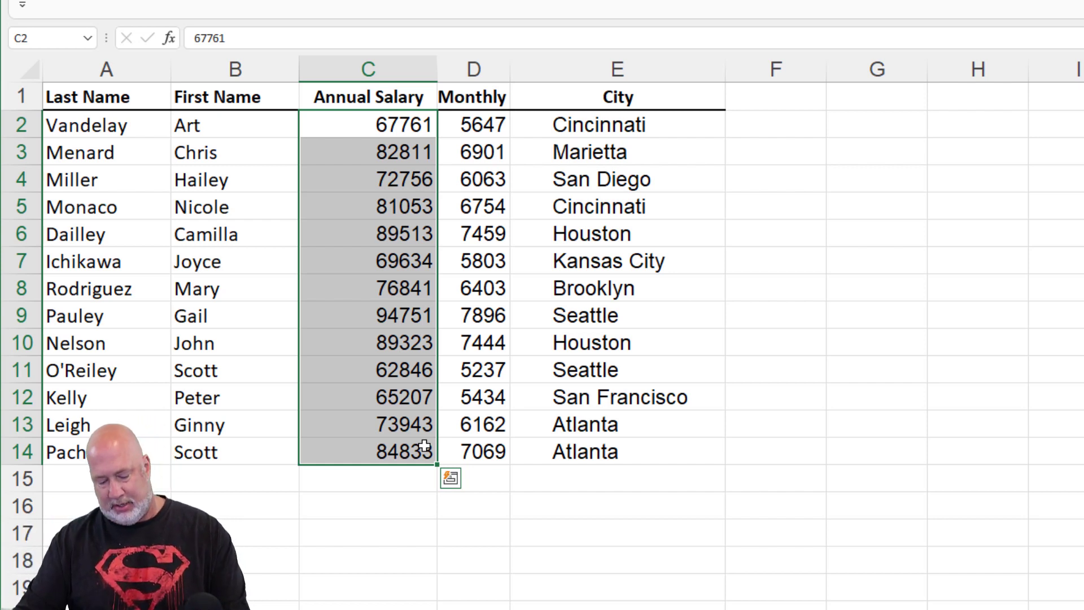
click(795, 129)
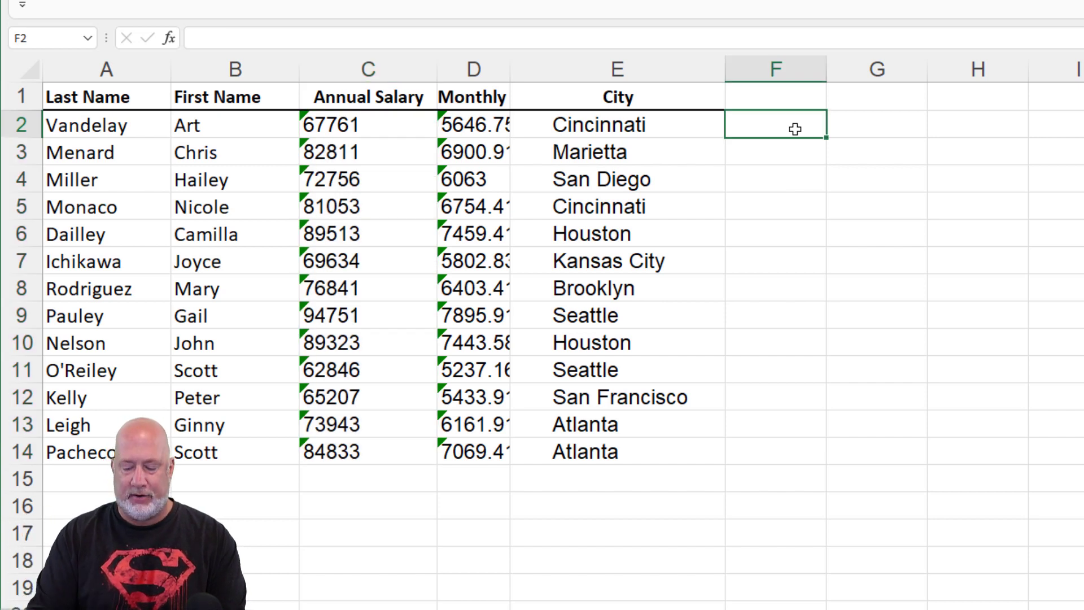
text(=)
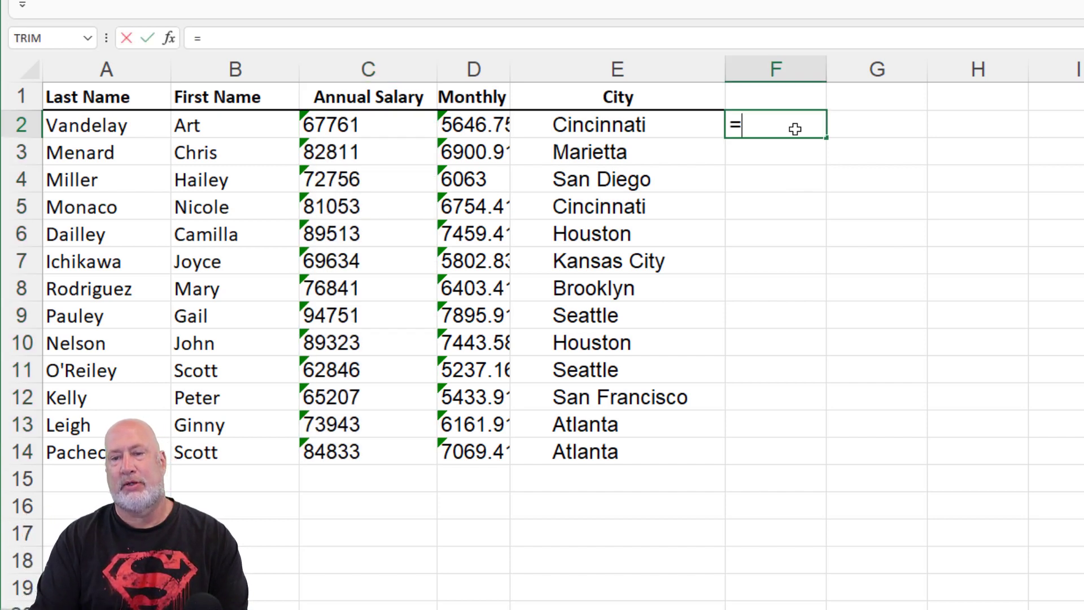
text(l)
key(BackSpace)
text(val)
key(Tab)
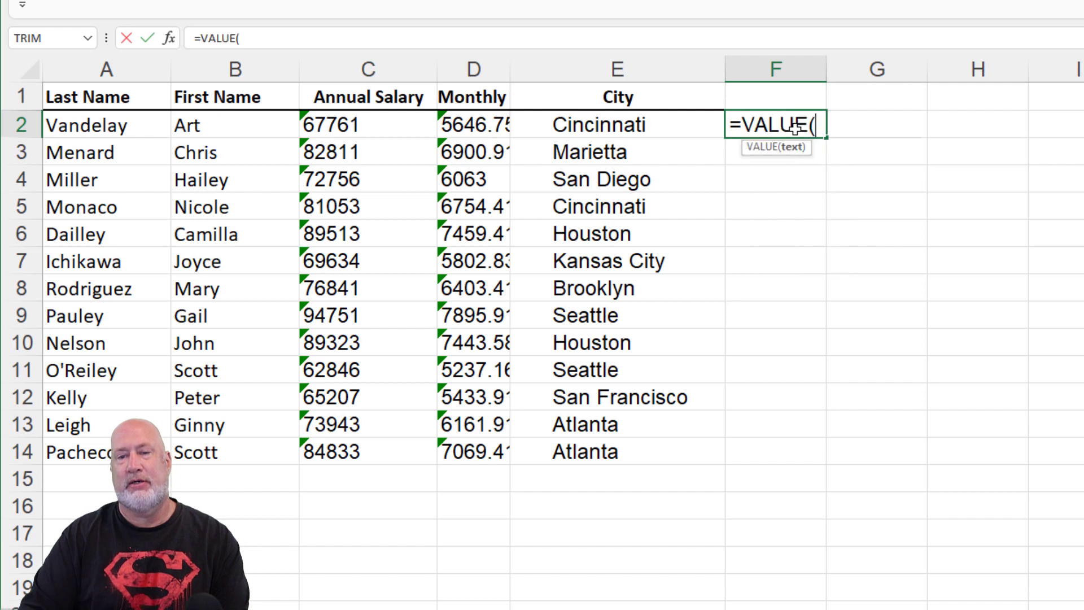
key(Left)
key(Left)
key(Left)
key(Return)
Step: Fill the VALUE formulas through F2:G14 and paste their values over C2:D14
click(795, 129)
double_click(825, 137)
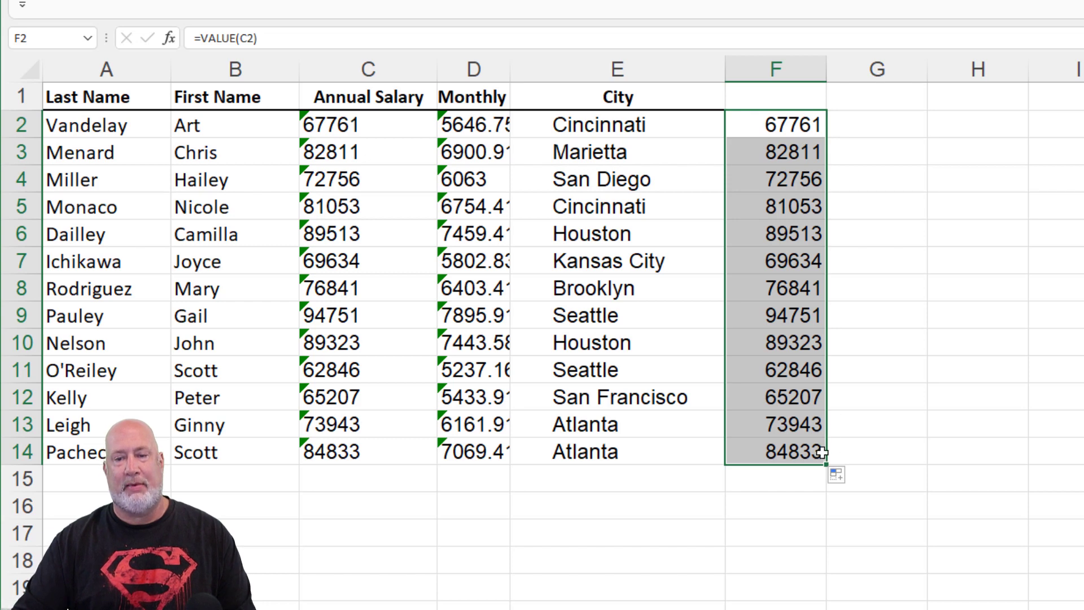
drag(850, 466, 896, 471)
right_click(878, 138)
click(925, 181)
click(337, 122)
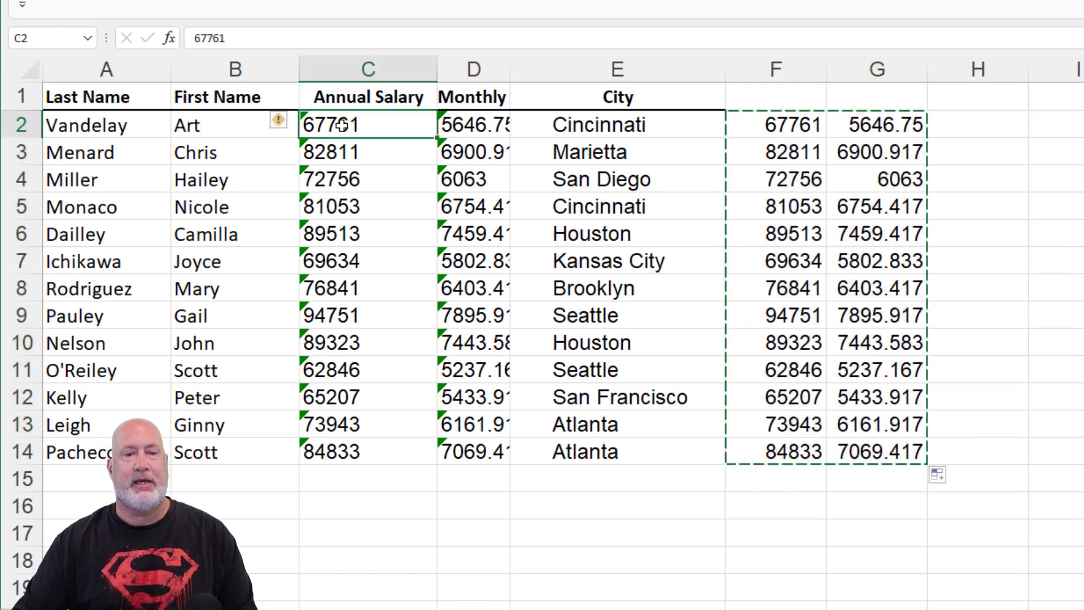
right_click(343, 125)
click(413, 216)
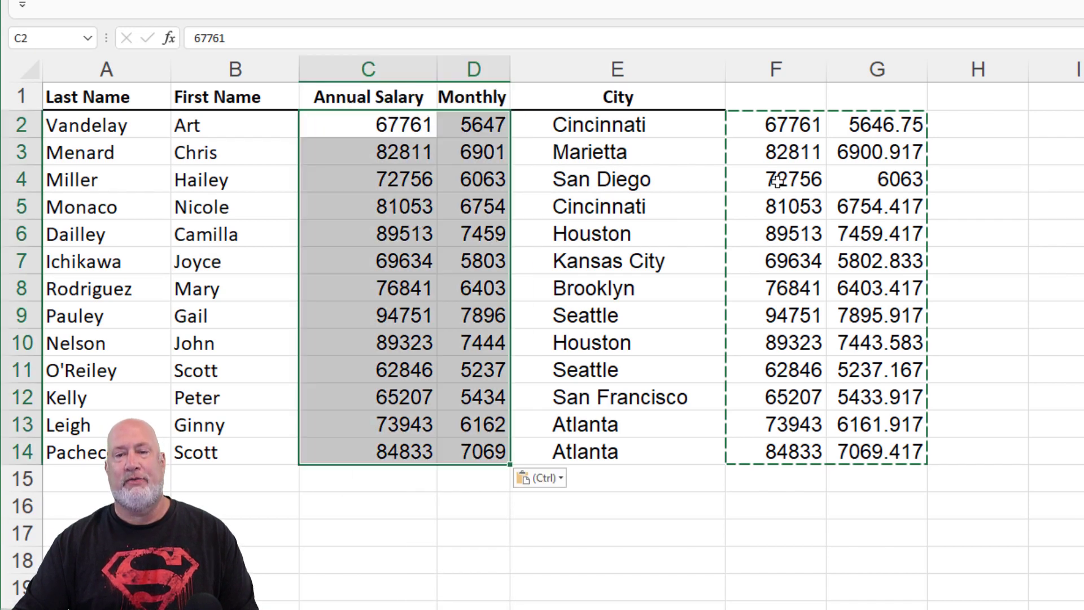
Step: Undo the helper-column conversion, restoring the original text values
drag(805, 70, 881, 80)
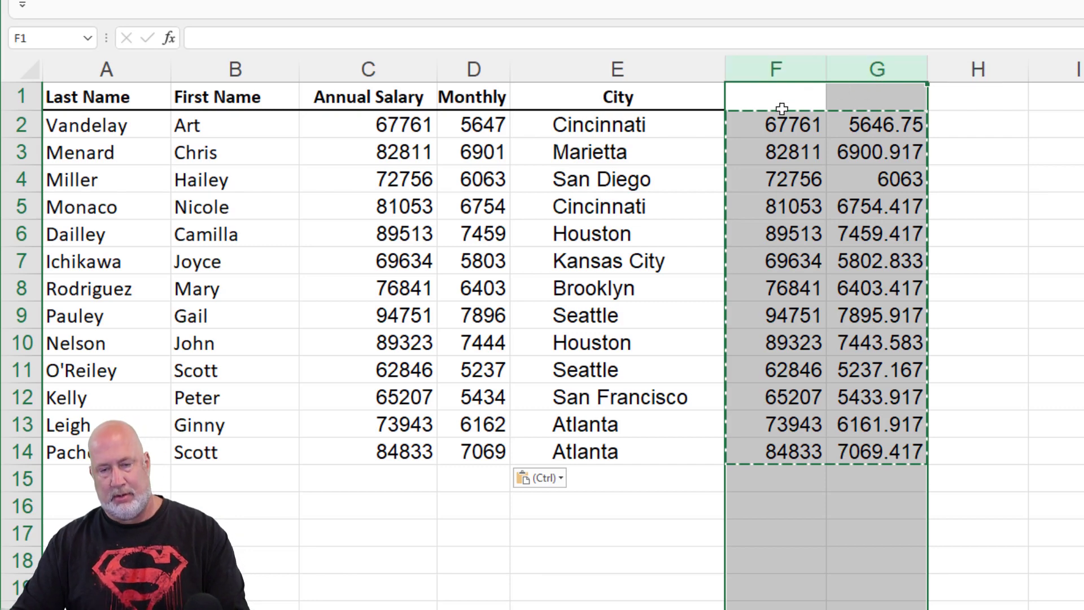
key(Escape)
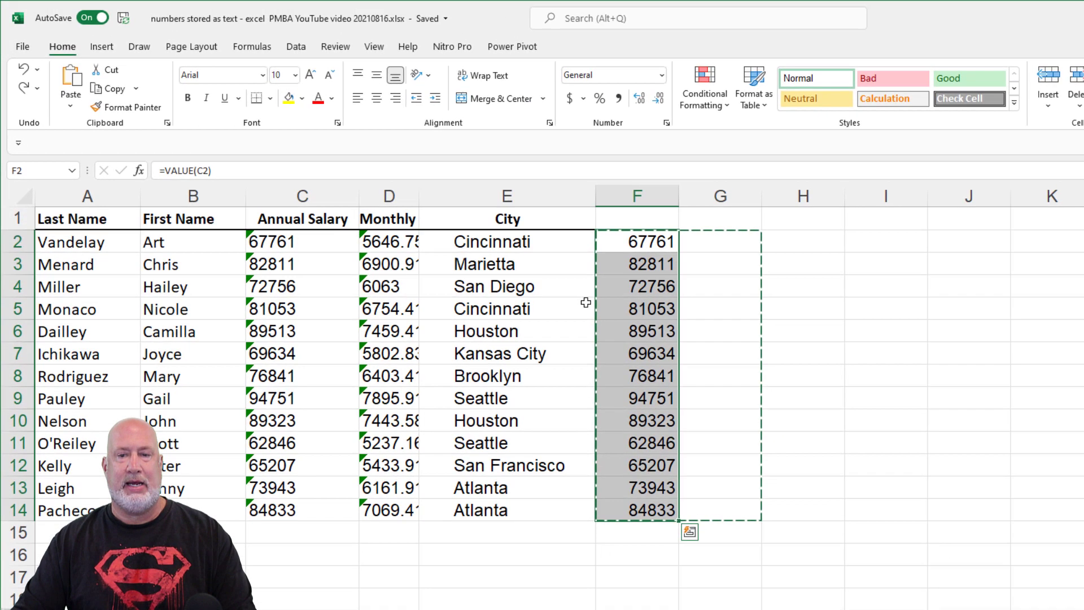
key(ctrl+z)
key(ctrl+z)
key(Escape)
key(ctrl+z)
key(ctrl+z)
Step: Try Text to Columns on C2:D14 and dismiss the one-column-only warning
click(313, 243)
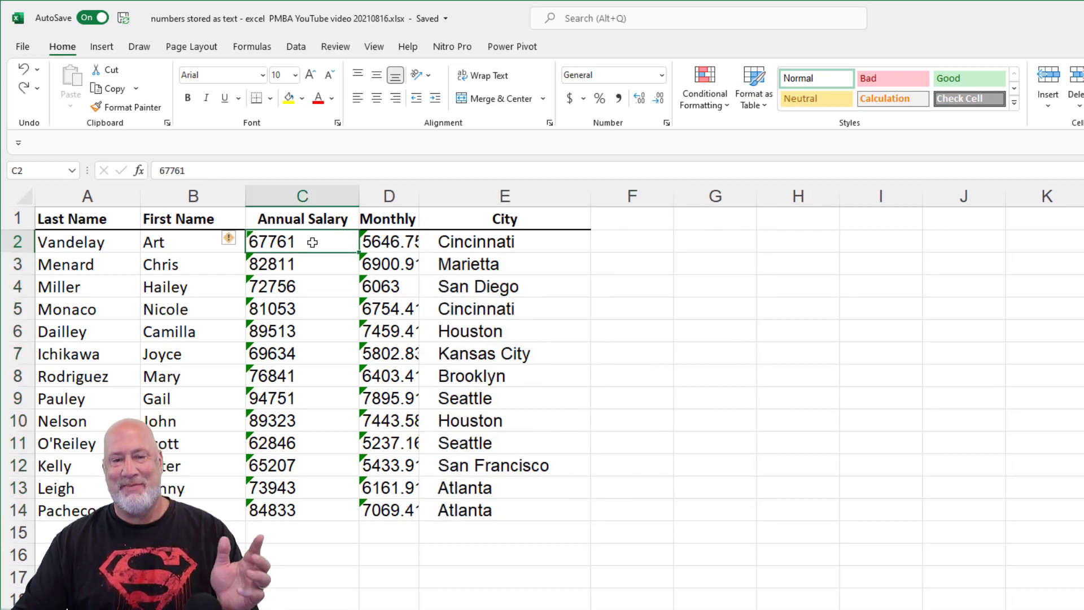
mouse_move(312, 242)
mouse_down()
mouse_move(339, 416)
mouse_move(394, 484)
mouse_move(396, 505)
mouse_up()
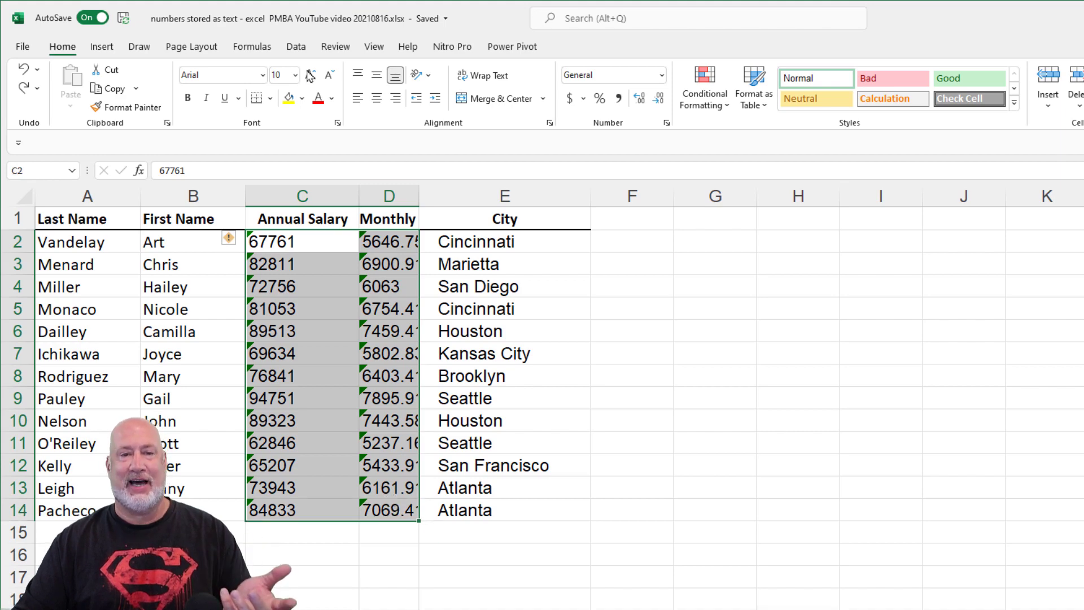
click(296, 47)
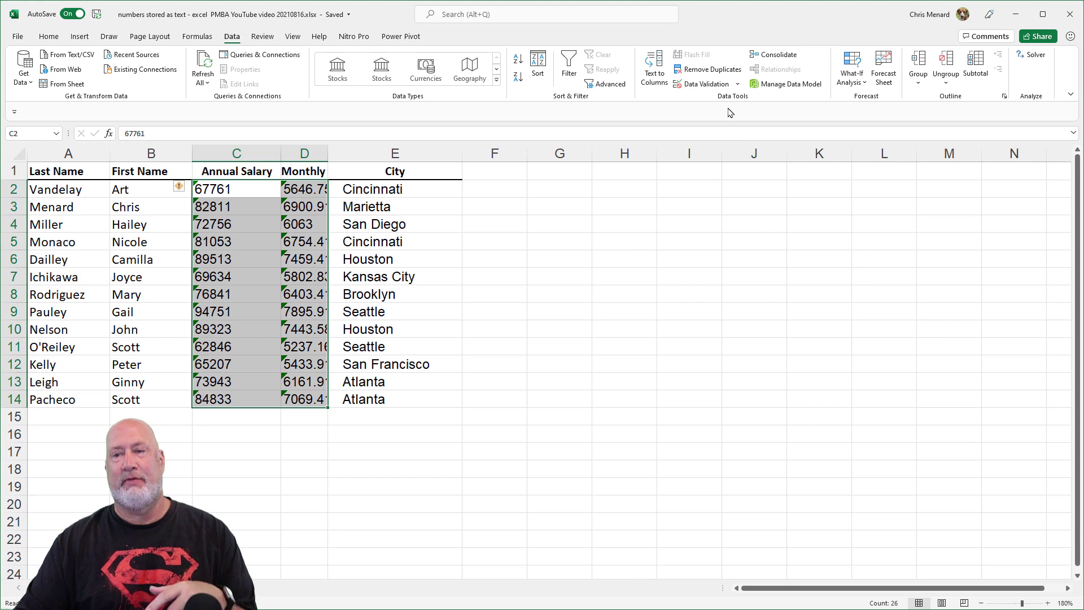
click(656, 85)
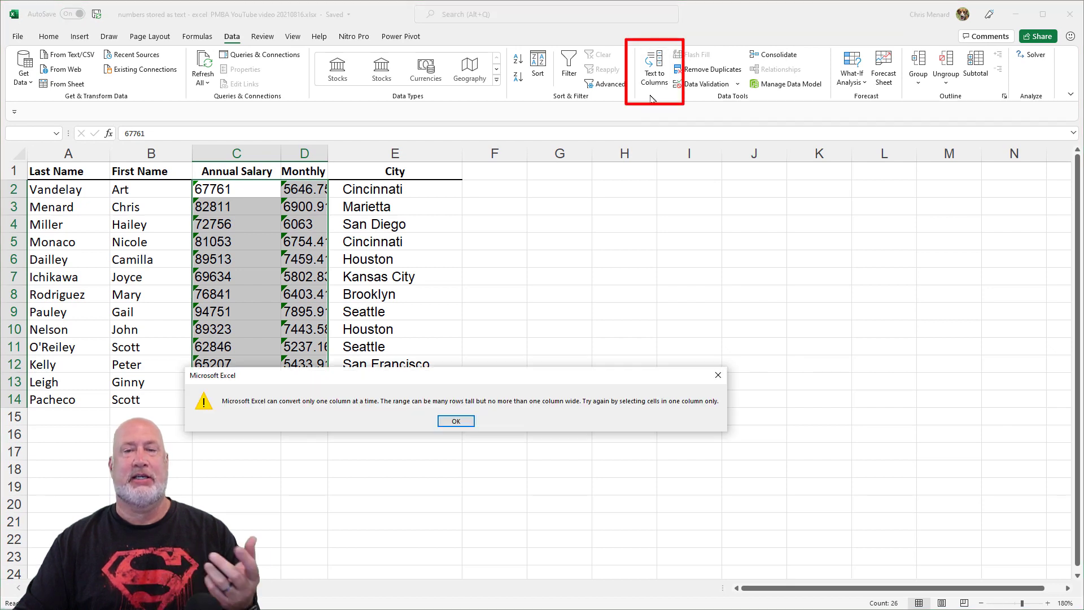
click(456, 421)
Step: Run Text to Columns on the Annual Salary values C2:C14, then undo it
drag(238, 189, 248, 397)
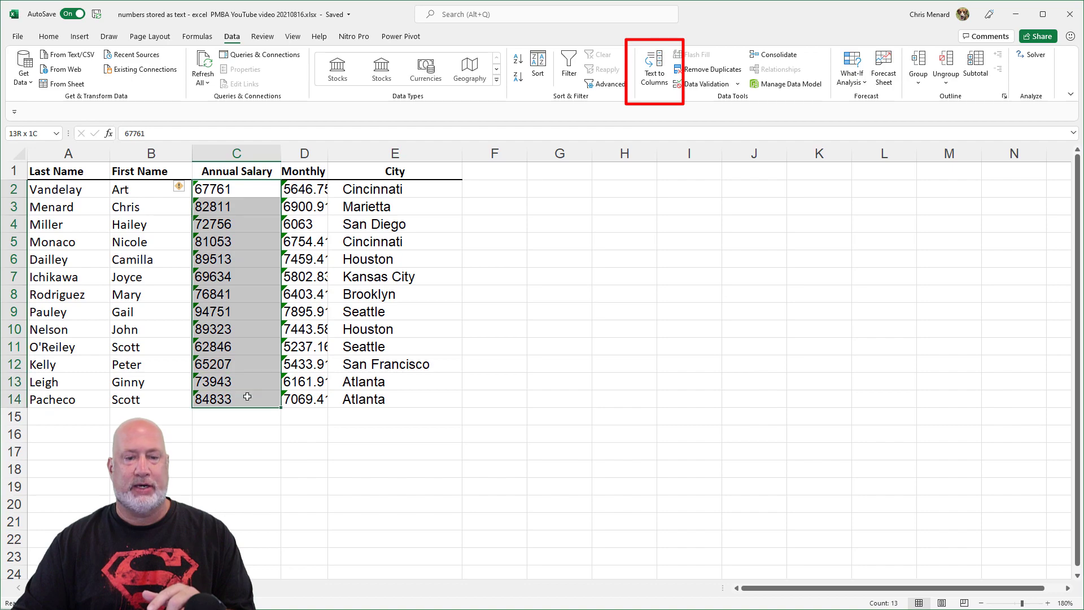
click(655, 76)
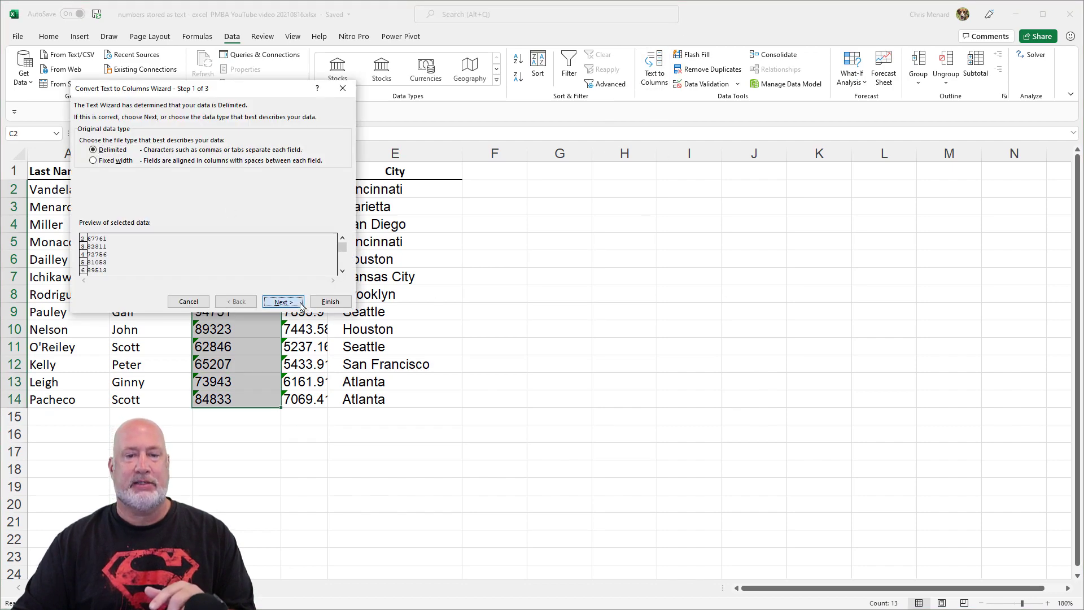
click(299, 302)
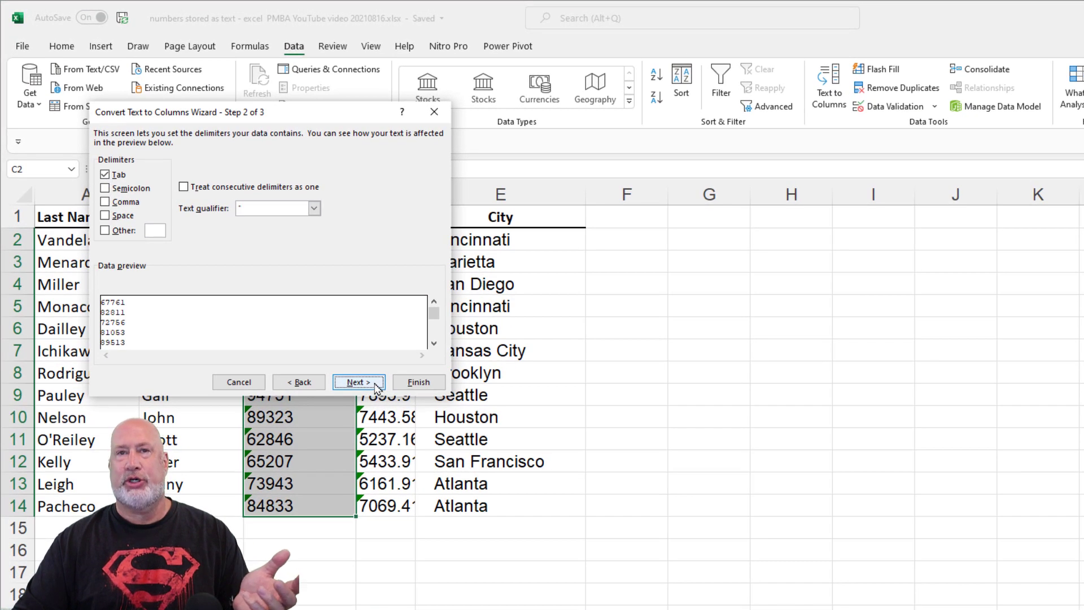
click(319, 328)
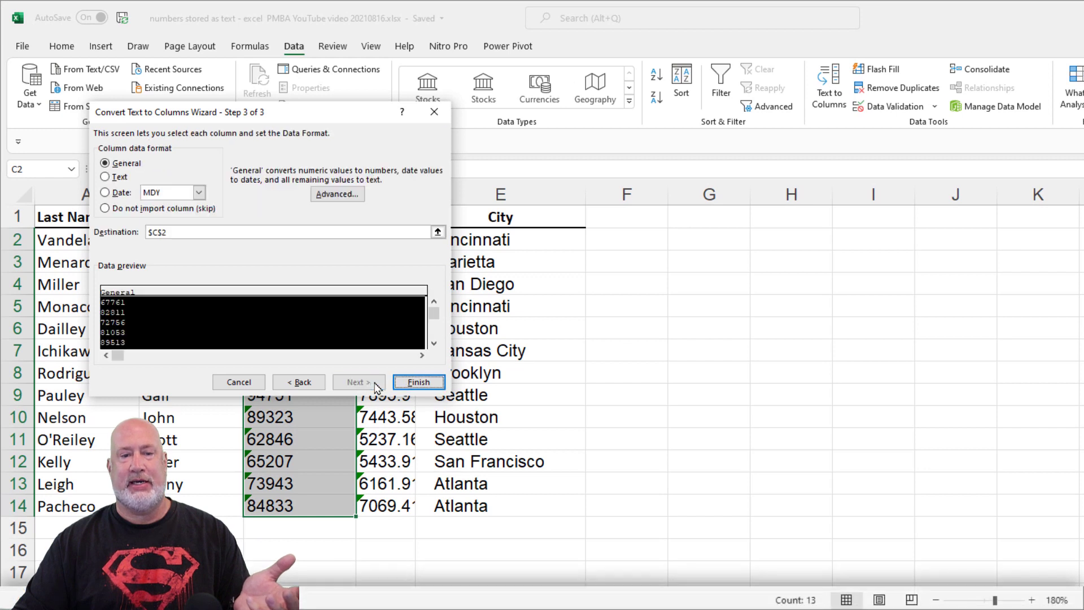
click(417, 388)
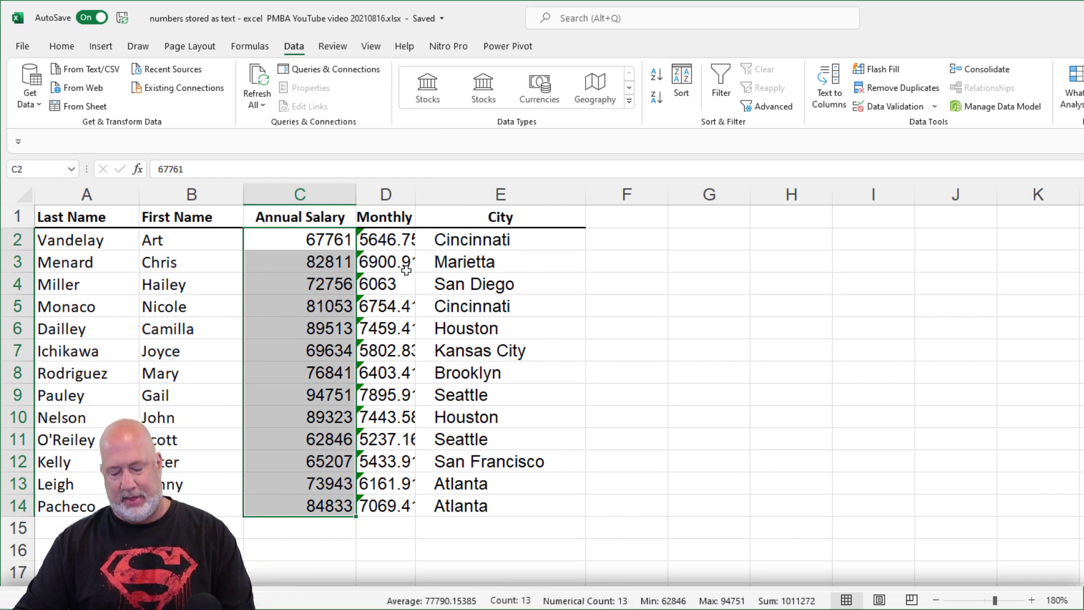
key(ctrl+z)
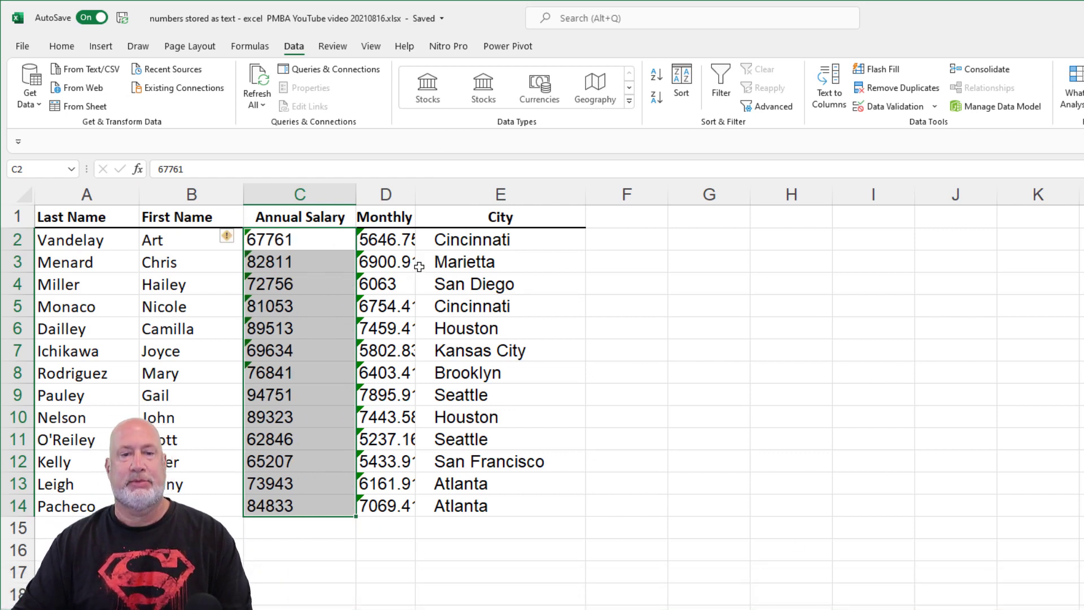
Step: Enter 1 in helper cell G2, copy it, then cancel the copy
click(307, 243)
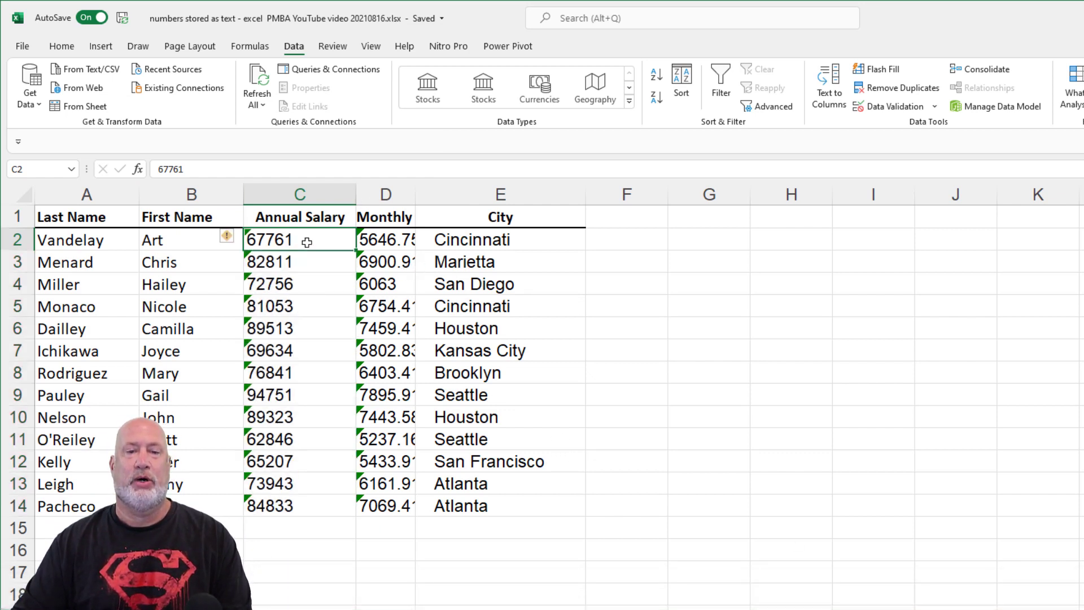
click(704, 249)
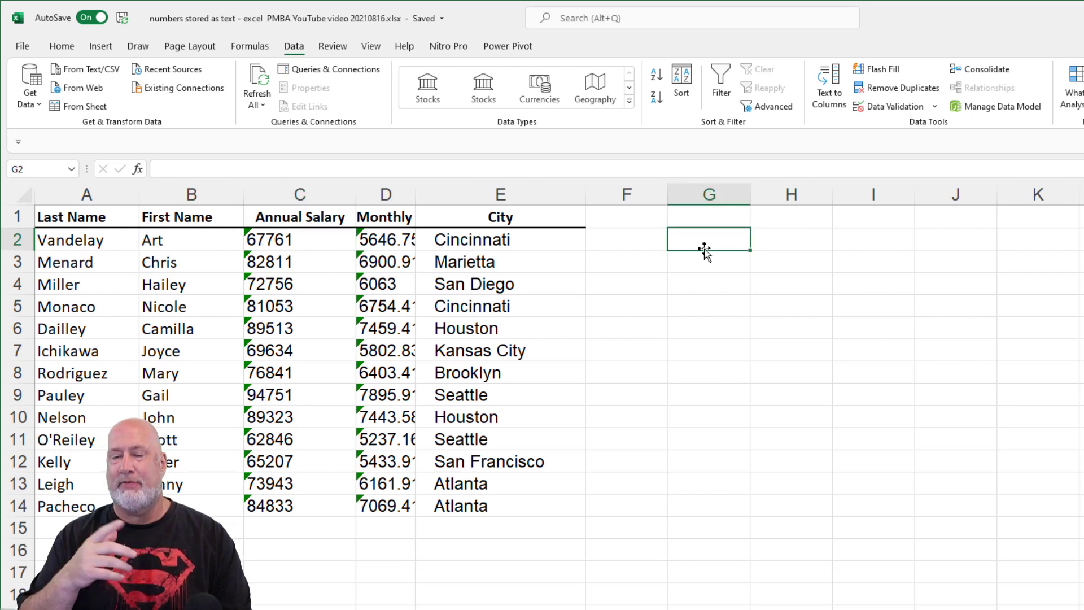
text(1)
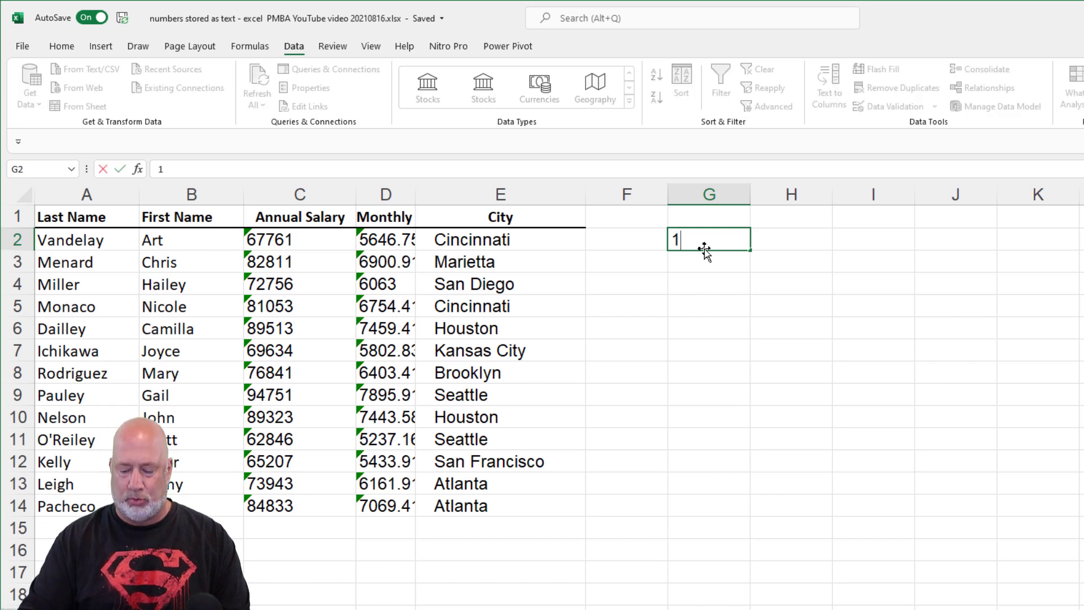
key(ctrl+Return)
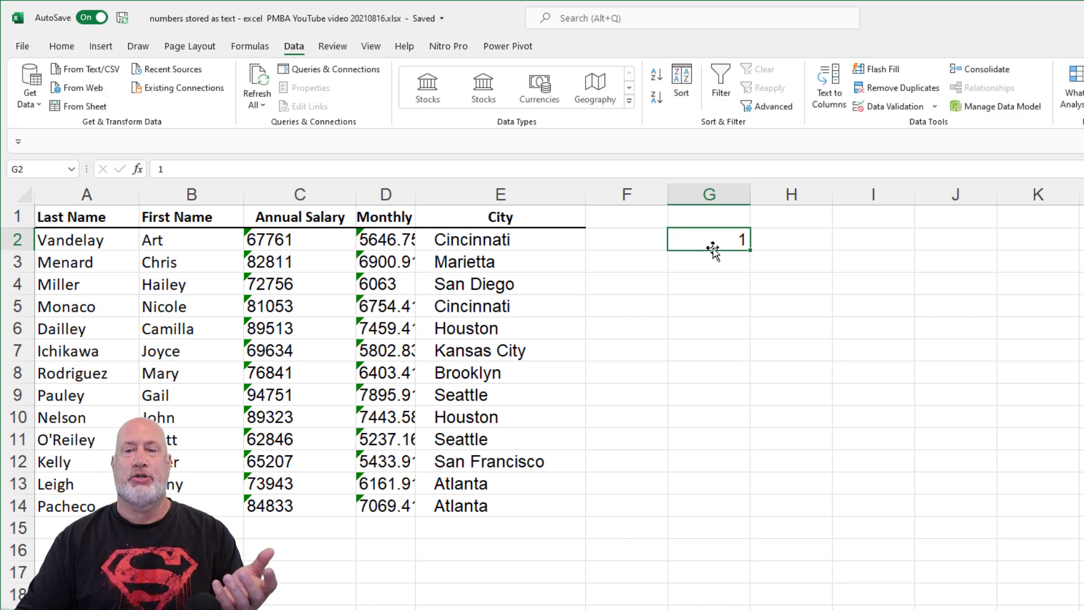
right_click(717, 239)
click(751, 272)
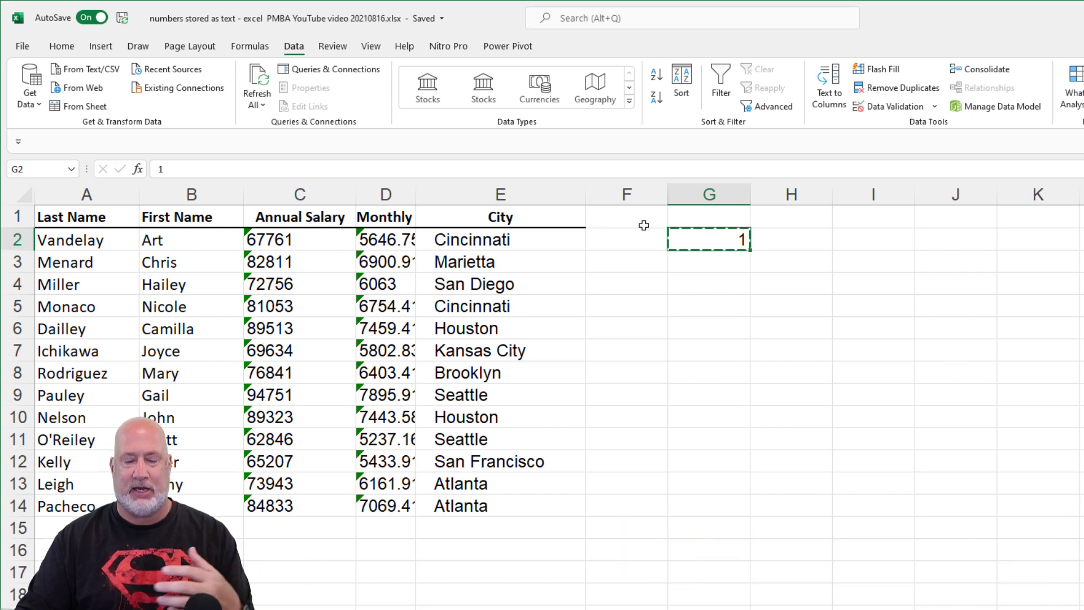
key(Escape)
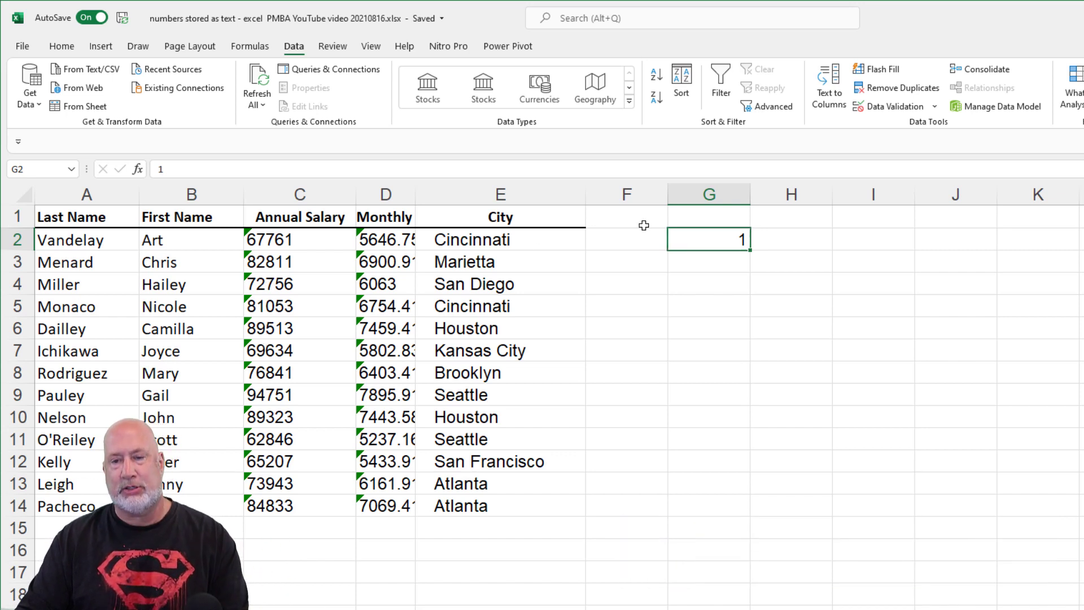
Step: Paste Special the copied 1 from G2 onto C2:D14 with Multiply, then check D3
right_click(706, 244)
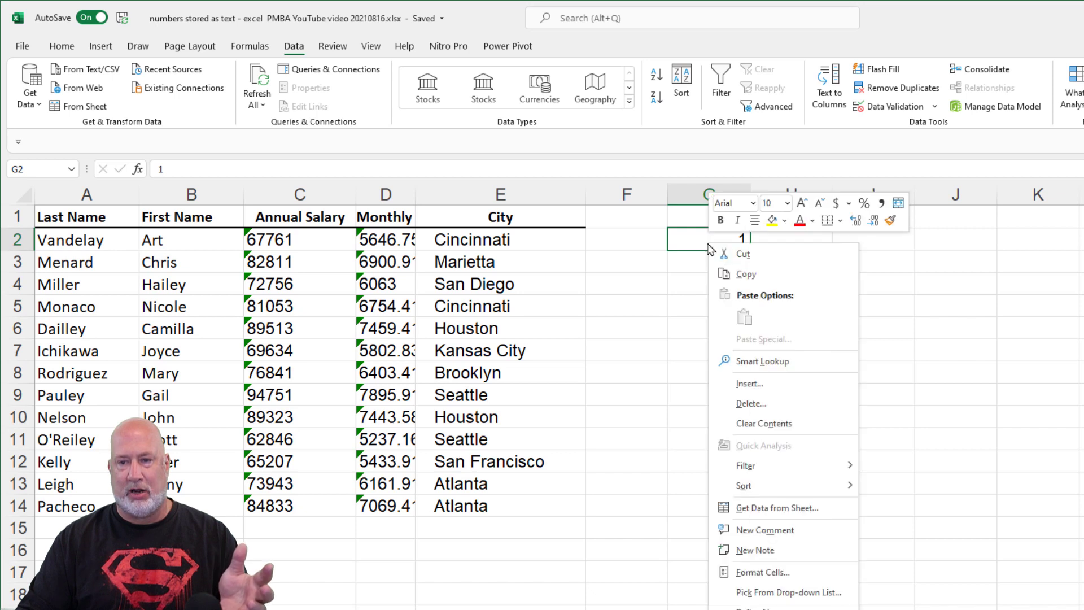
click(728, 274)
drag(306, 242, 394, 506)
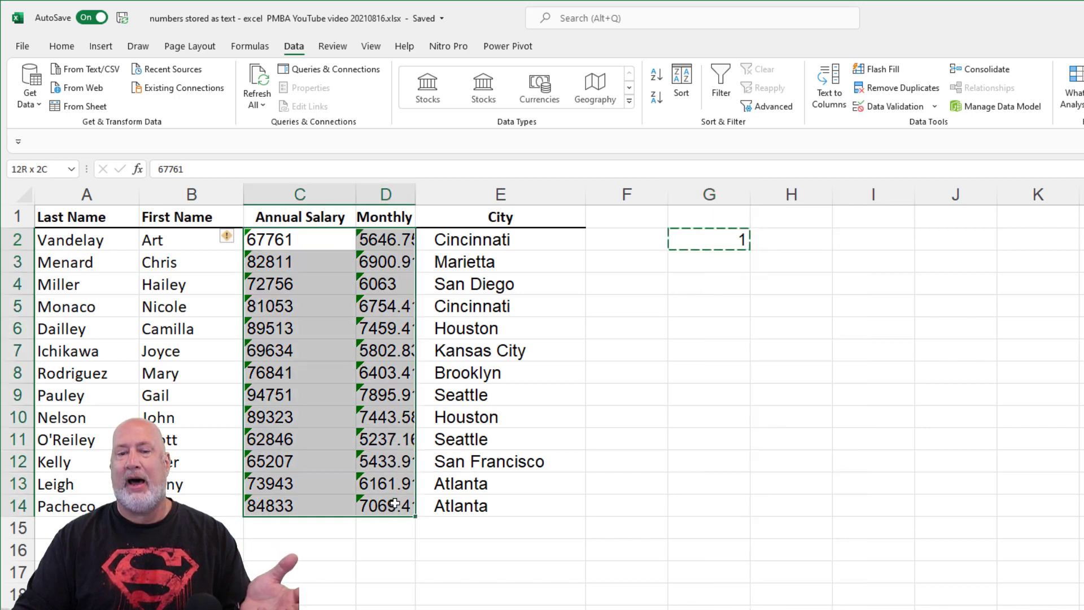
right_click(319, 256)
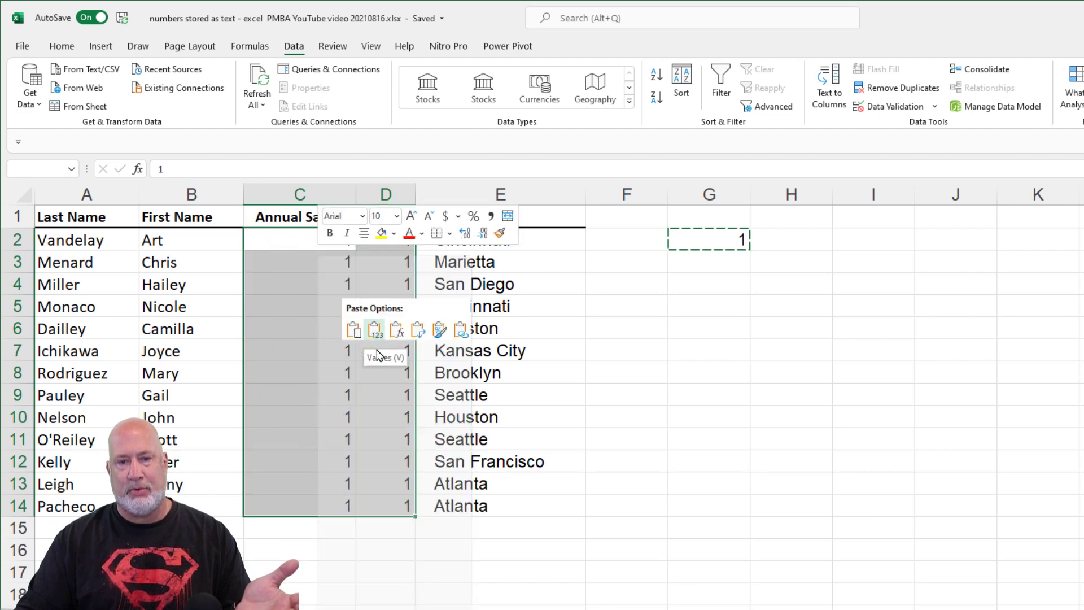
click(356, 351)
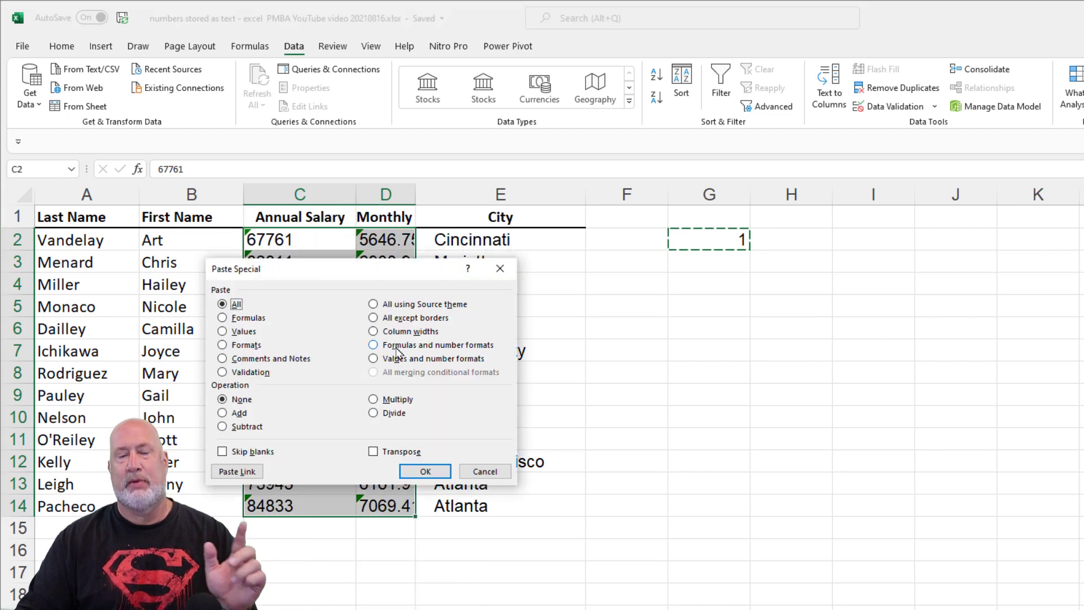
click(373, 400)
click(425, 473)
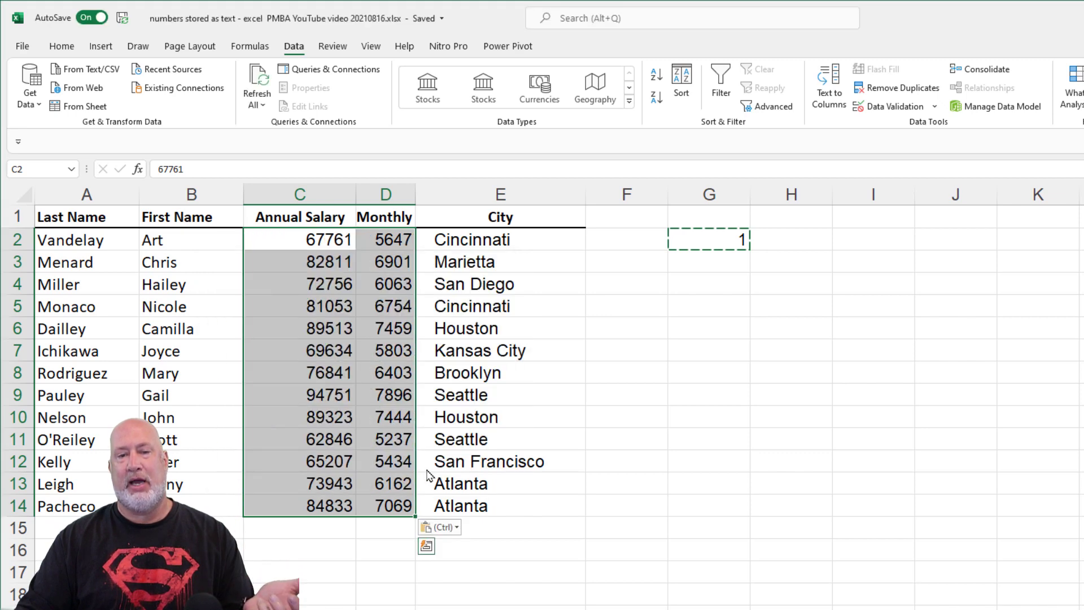
click(713, 242)
key(Escape)
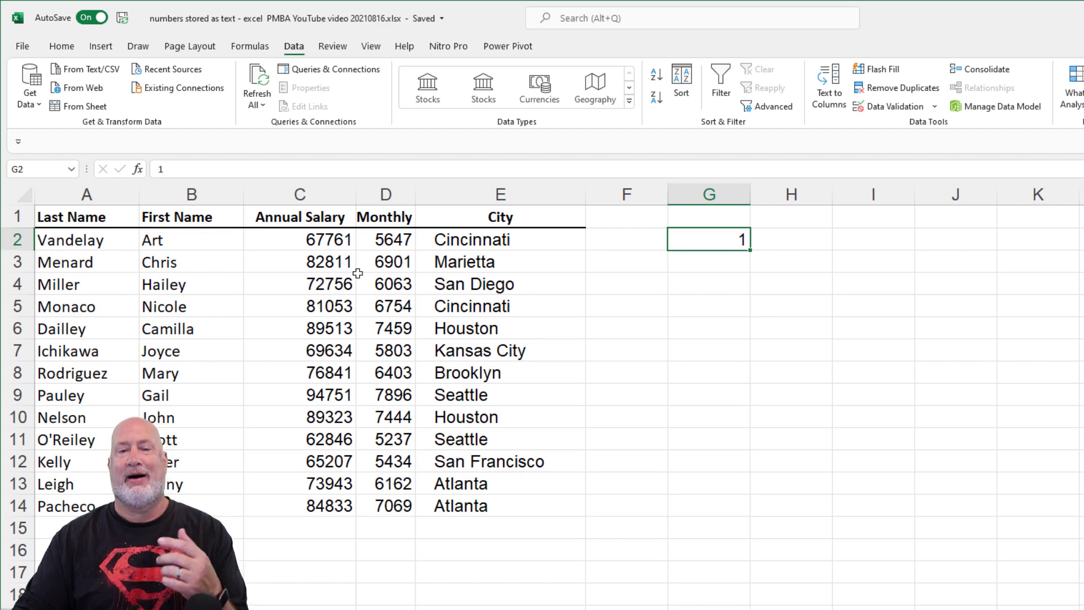
click(379, 264)
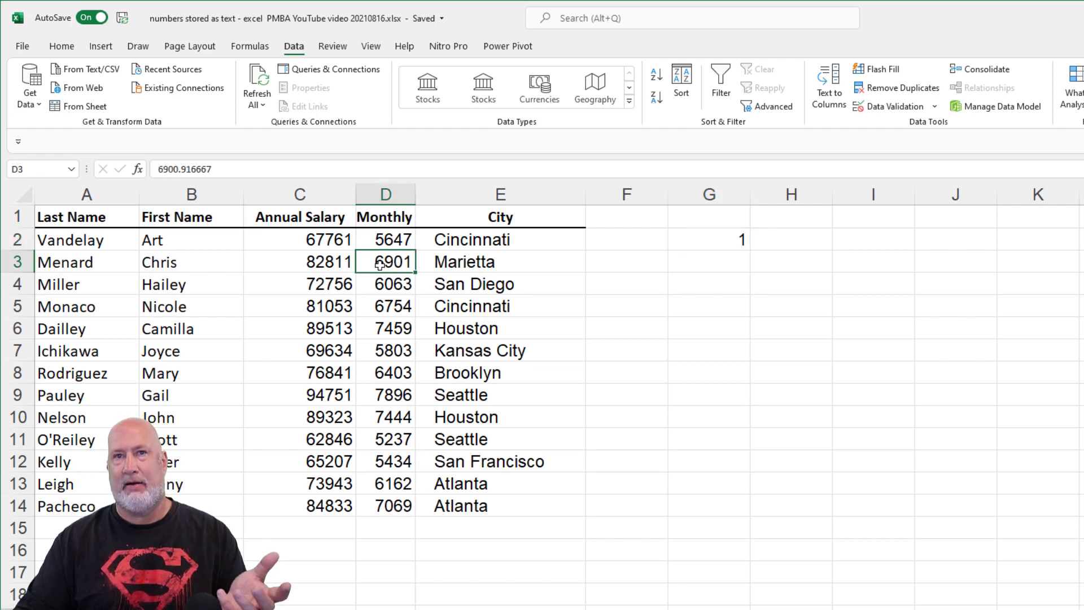